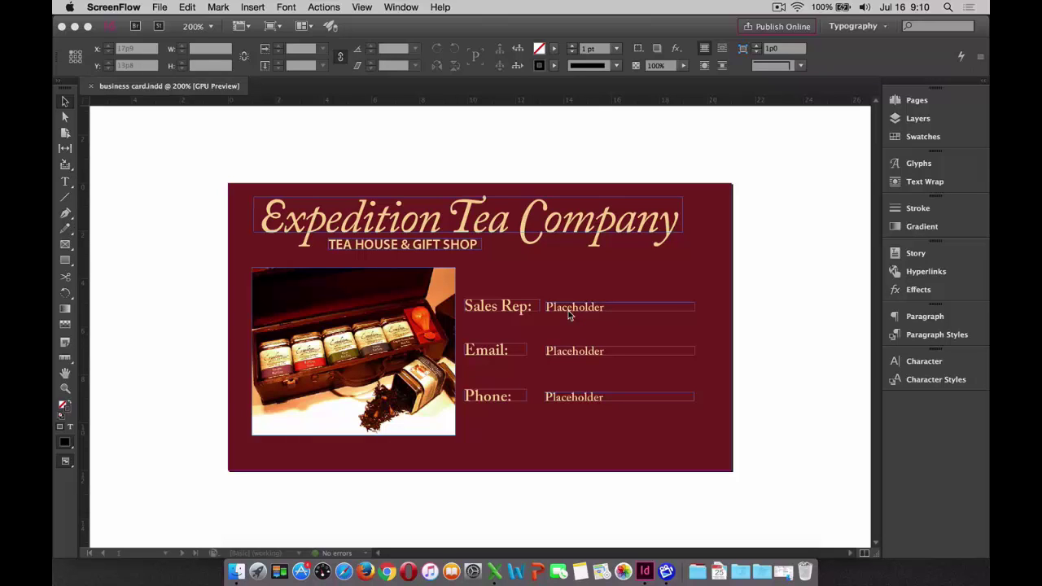
# - Bring the sales reps.xlsx workbook to the front in Excel
pyautogui.click(494, 571)
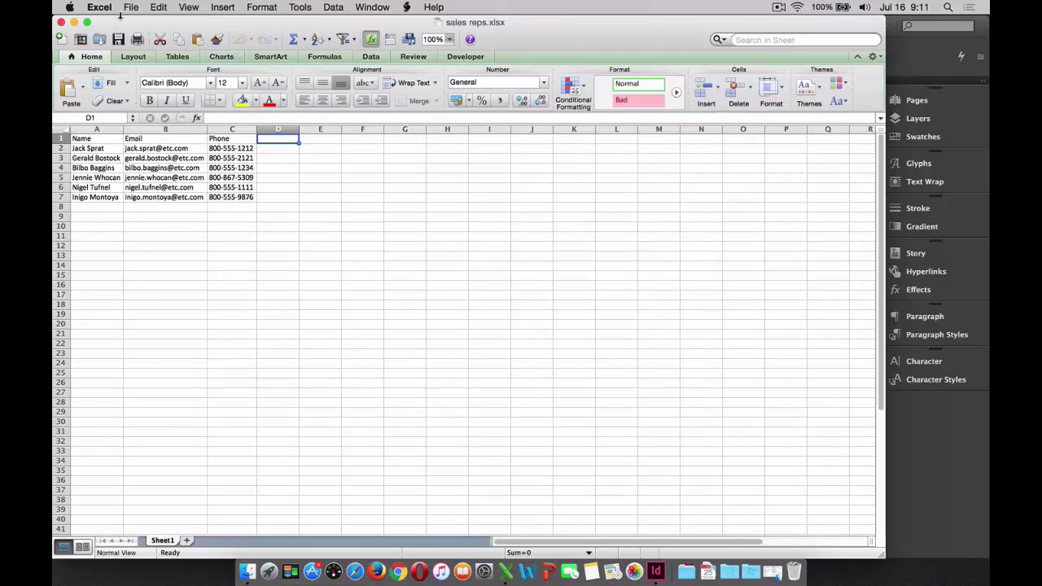
pyautogui.click(131, 7)
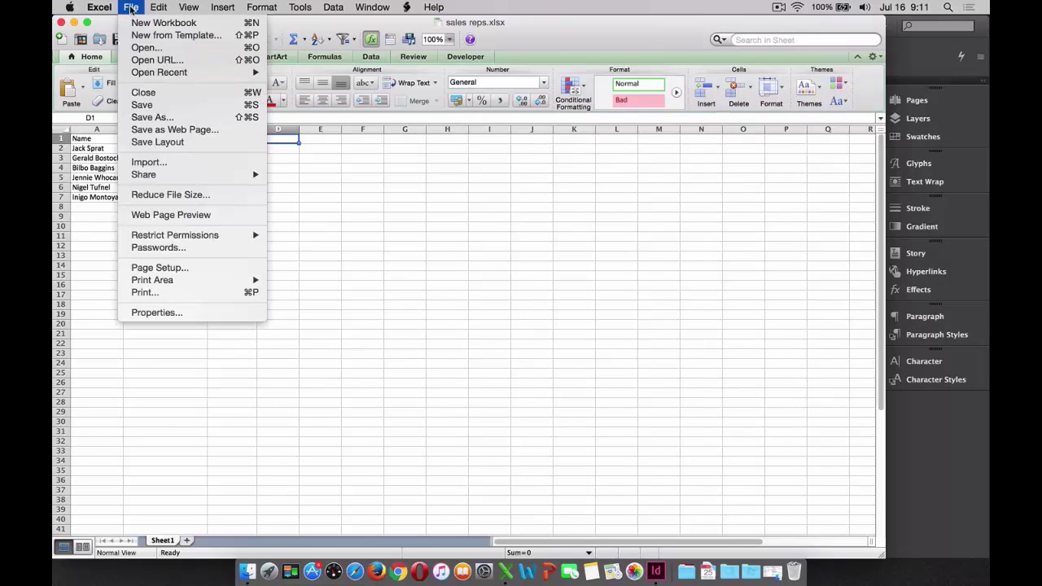
pyautogui.click(152, 116)
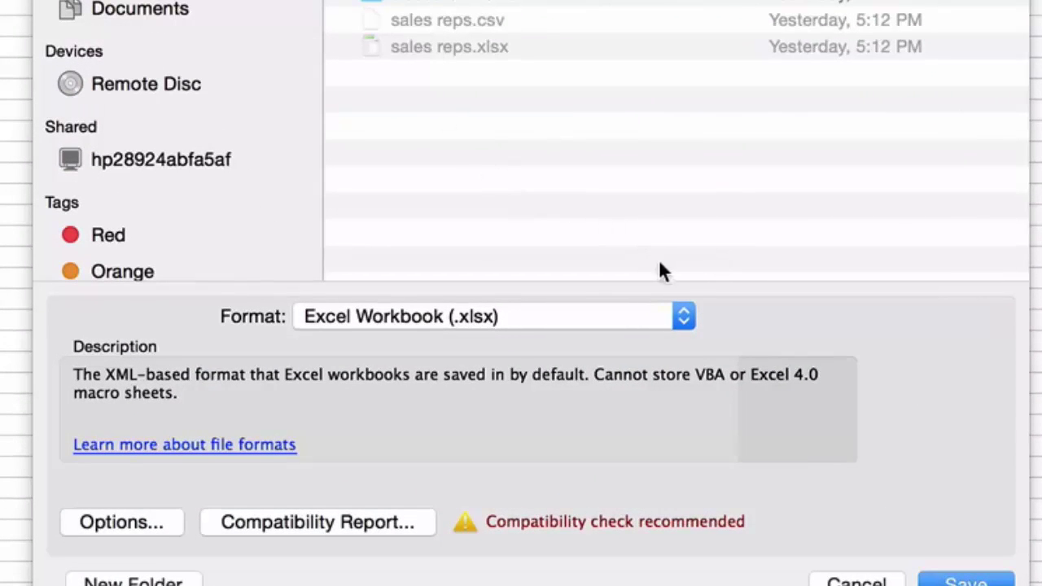
pyautogui.click(683, 316)
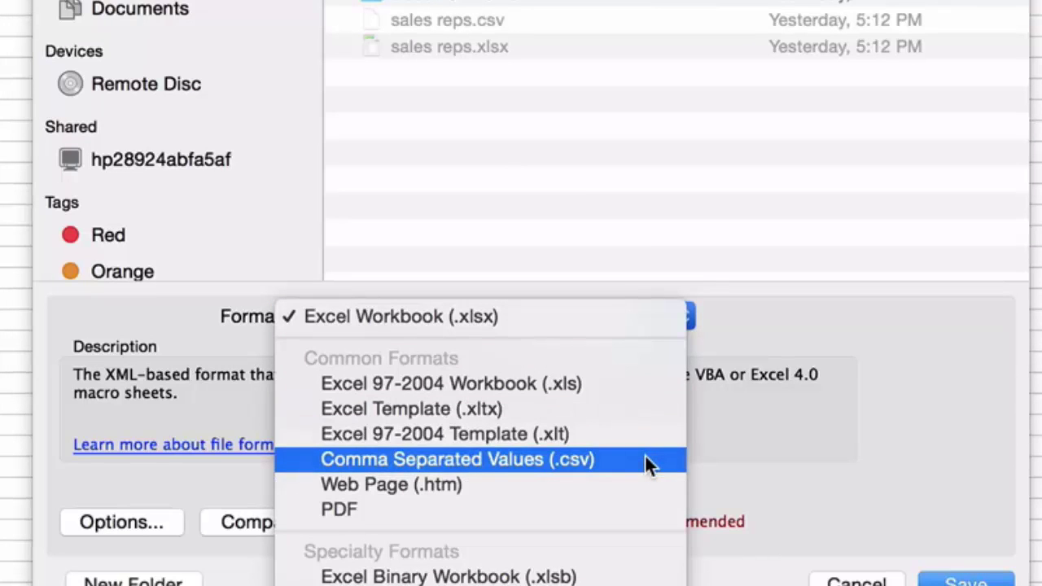
pyautogui.click(786, 337)
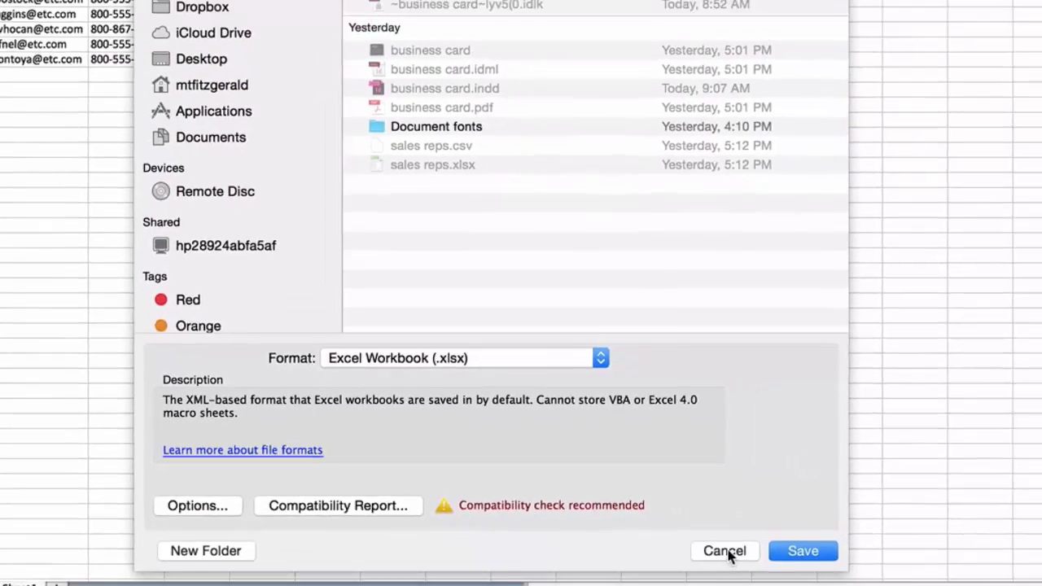
pyautogui.click(856, 581)
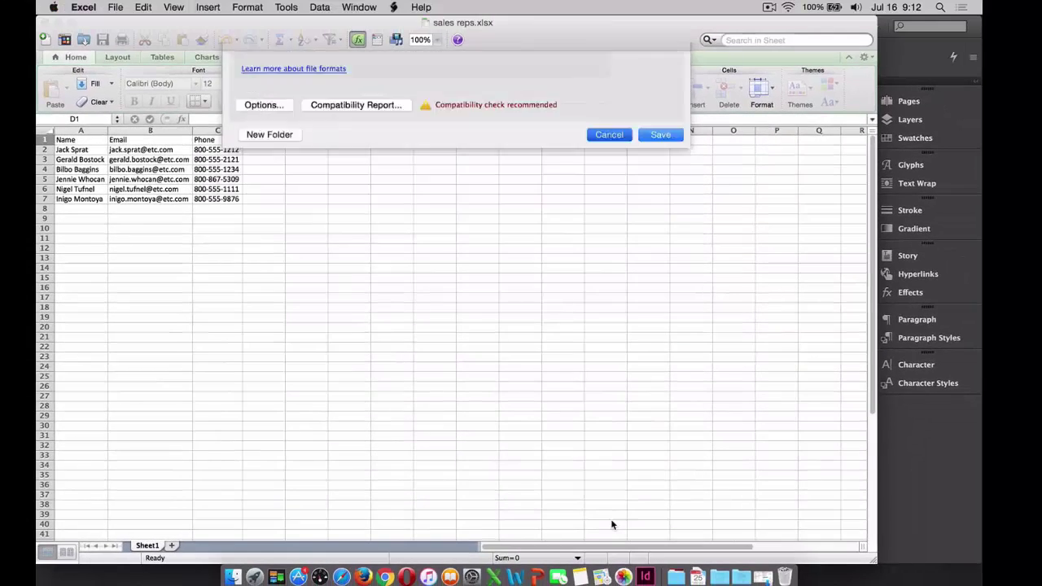
# - Return to the business card in InDesign and show the Data Merge panel from Window > Utilities
pyautogui.click(921, 470)
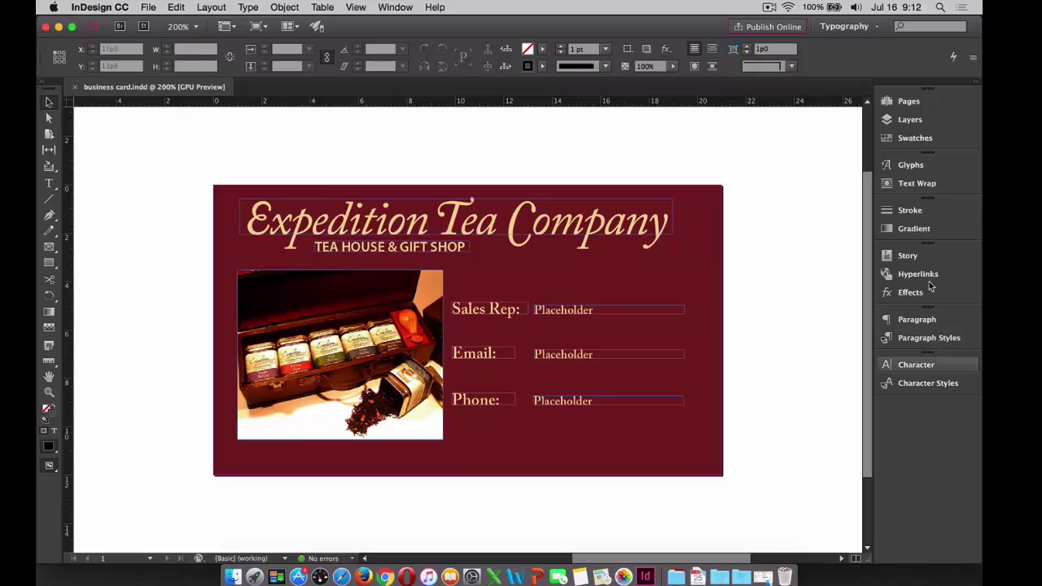
pyautogui.click(397, 7)
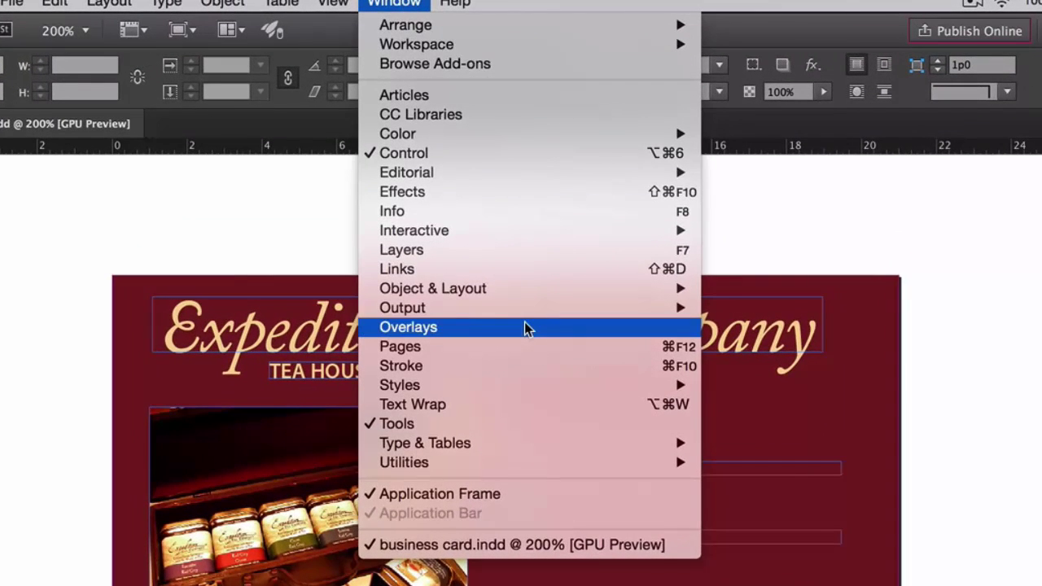
pyautogui.moveTo(575, 464)
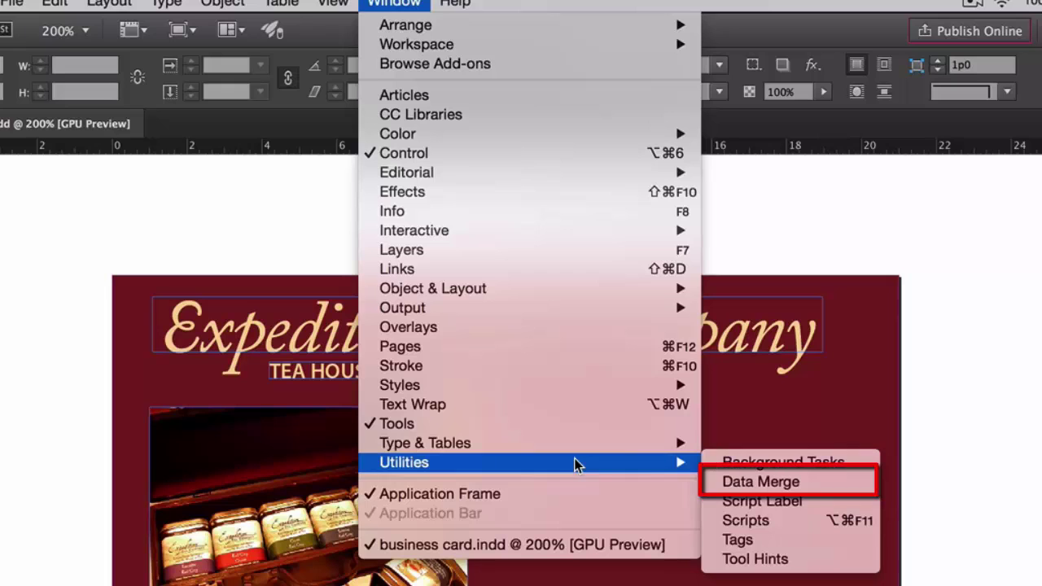
pyautogui.click(731, 483)
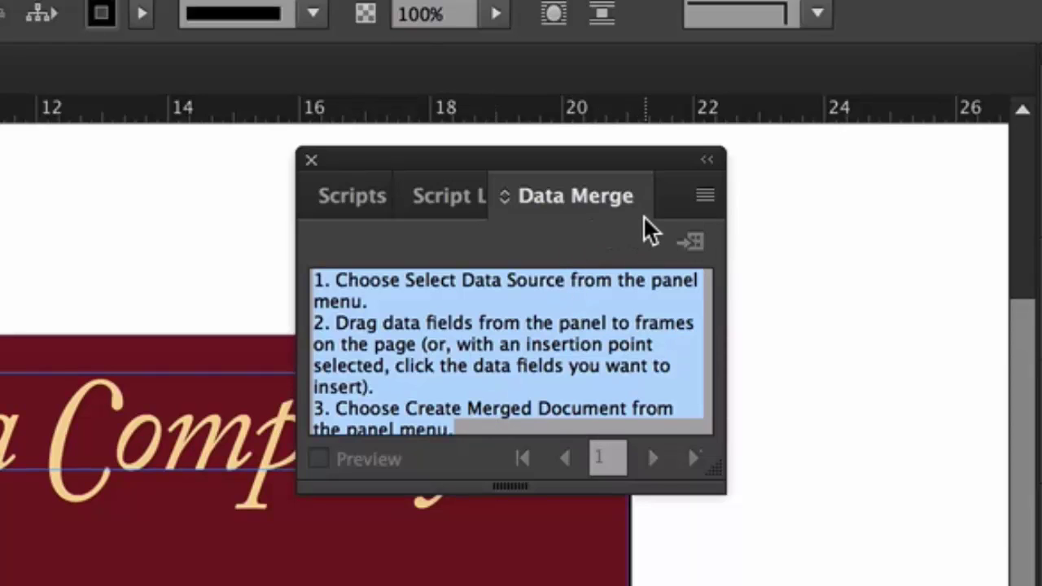
# - Choose sales reps.csv as the Data Merge source file
pyautogui.click(705, 197)
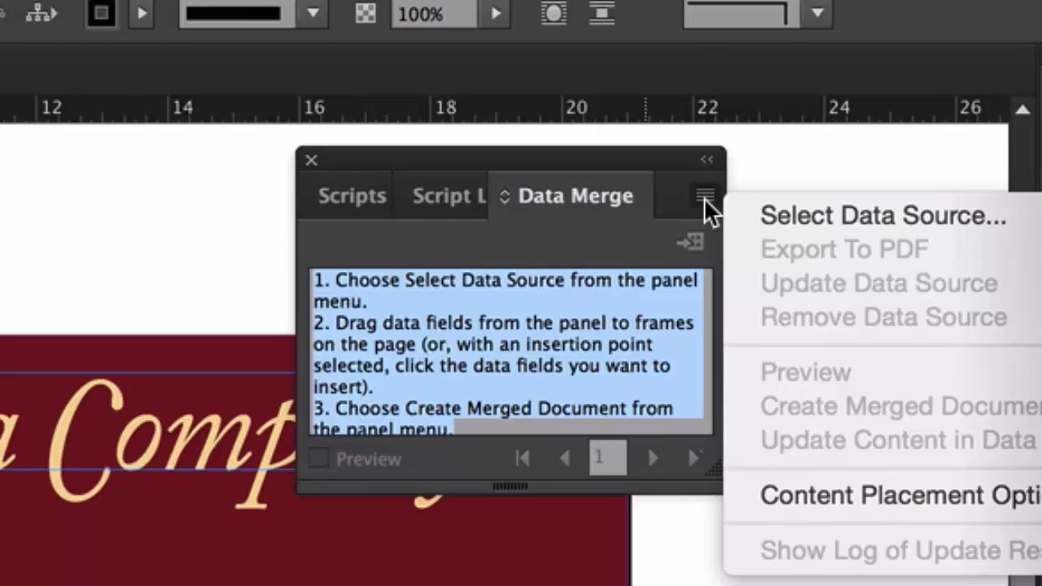
pyautogui.click(778, 214)
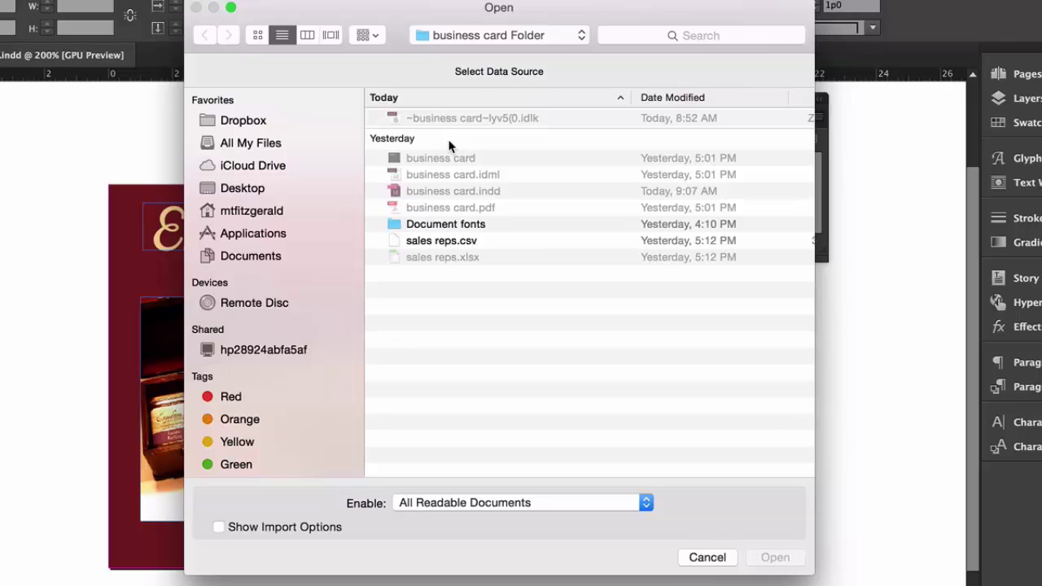
pyautogui.click(423, 244)
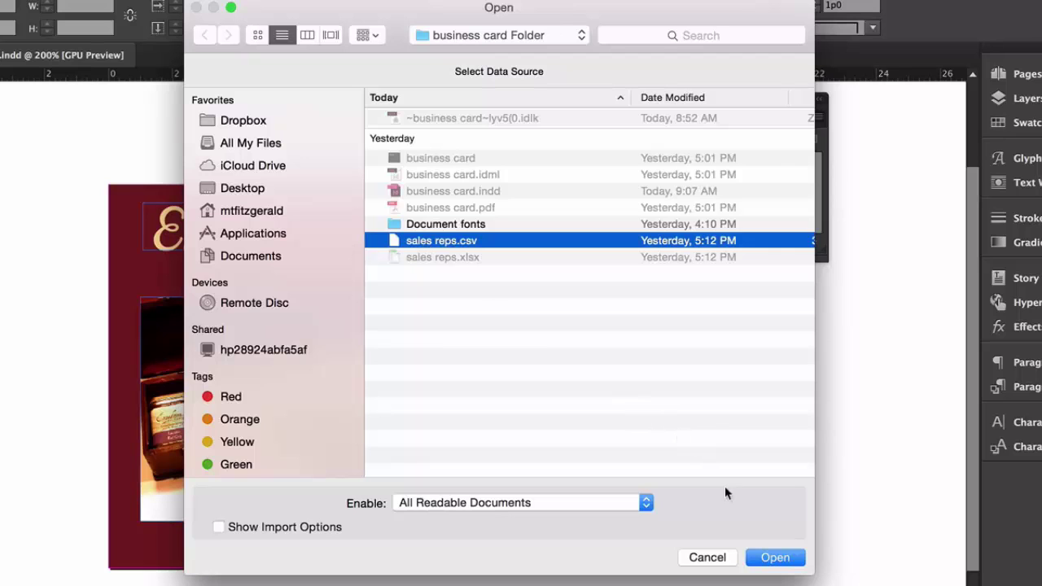
pyautogui.click(775, 557)
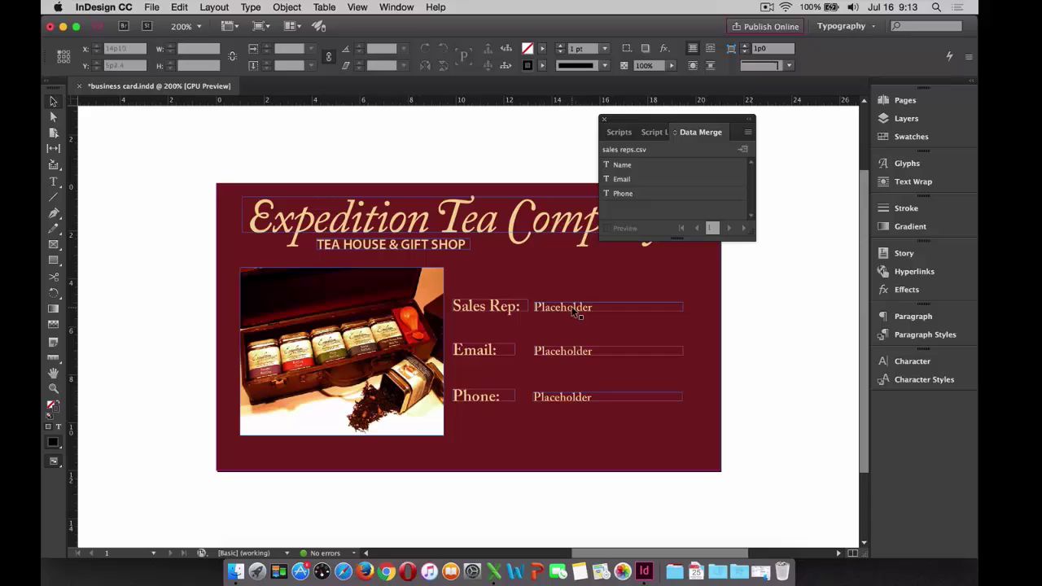
# - Replace the Sales Rep, Email and phone placeholders with the Name, Email and Phone merge fields
pyautogui.doubleClick(571, 306)
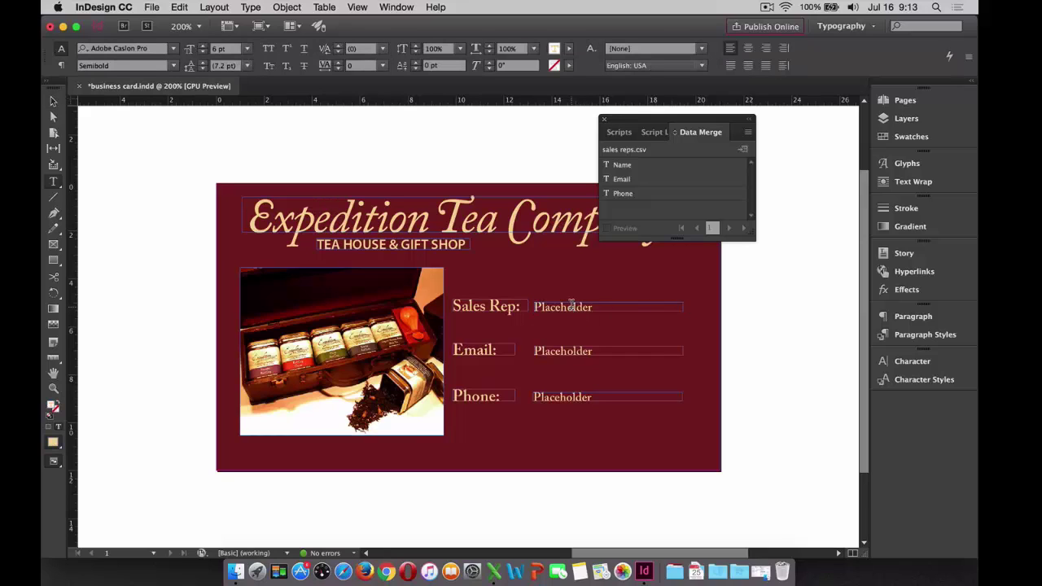
pyautogui.doubleClick(571, 306)
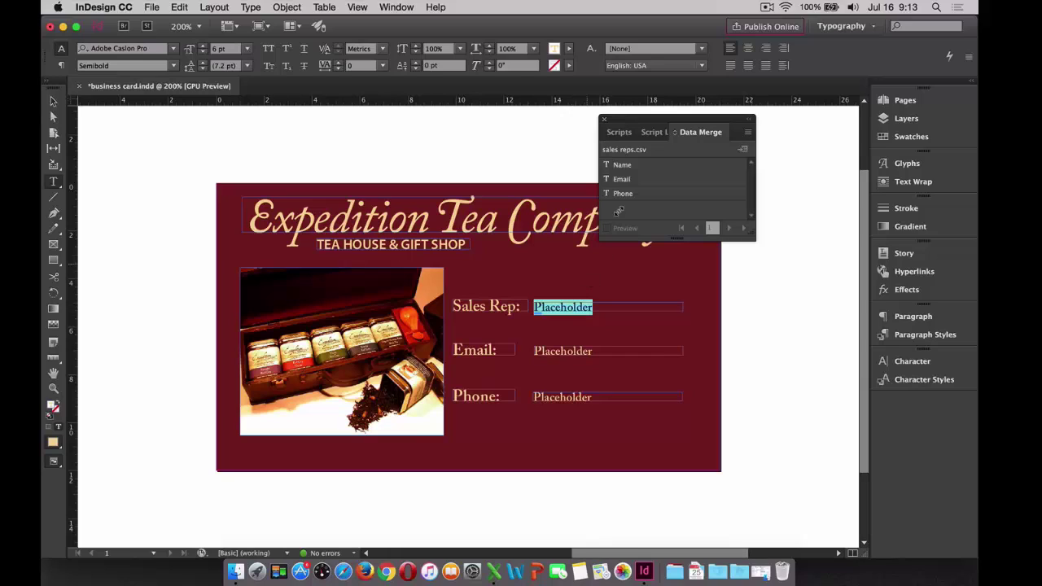
pyautogui.click(623, 166)
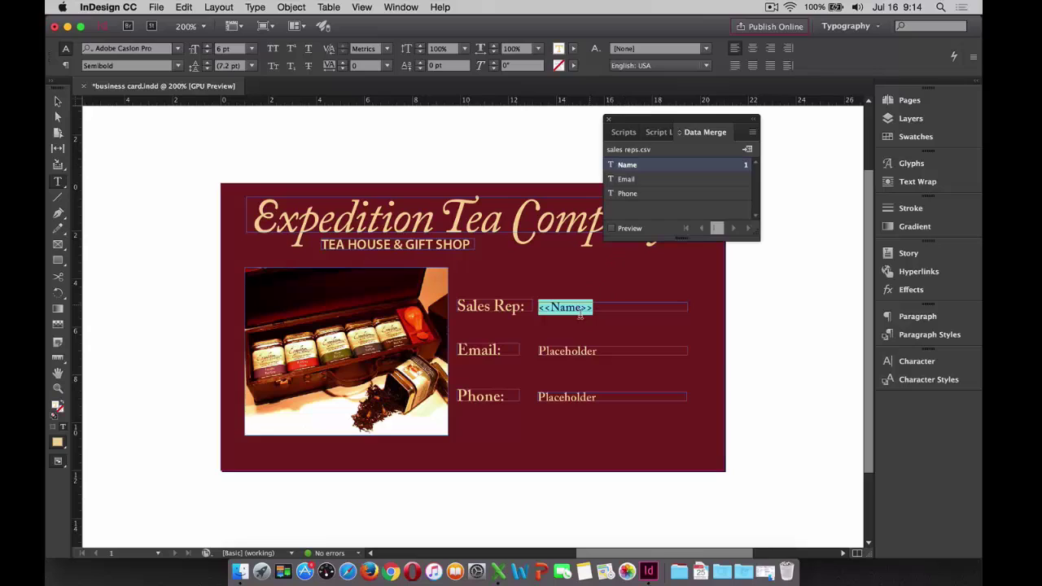
pyautogui.doubleClick(564, 352)
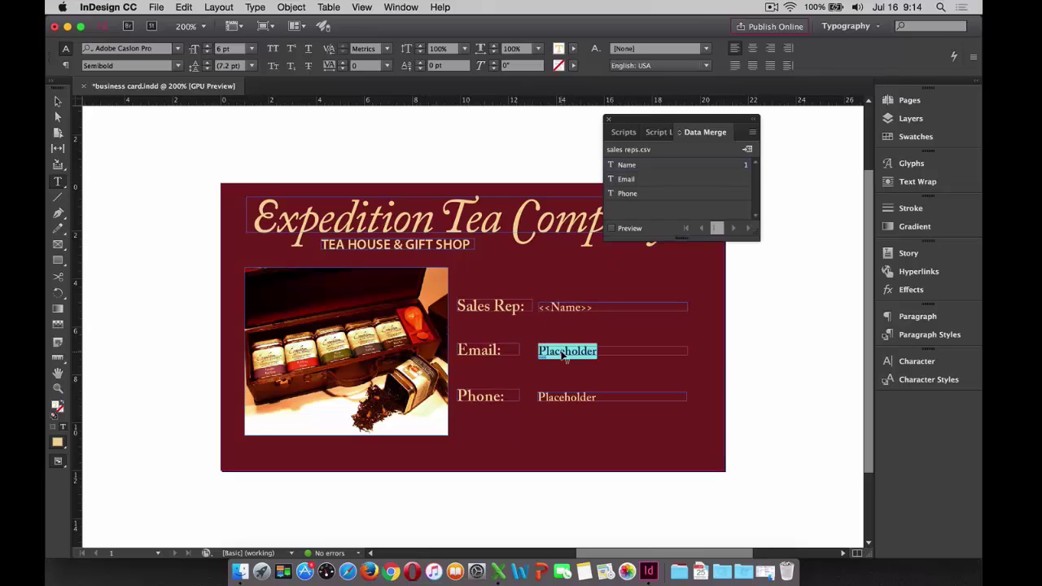
pyautogui.click(629, 184)
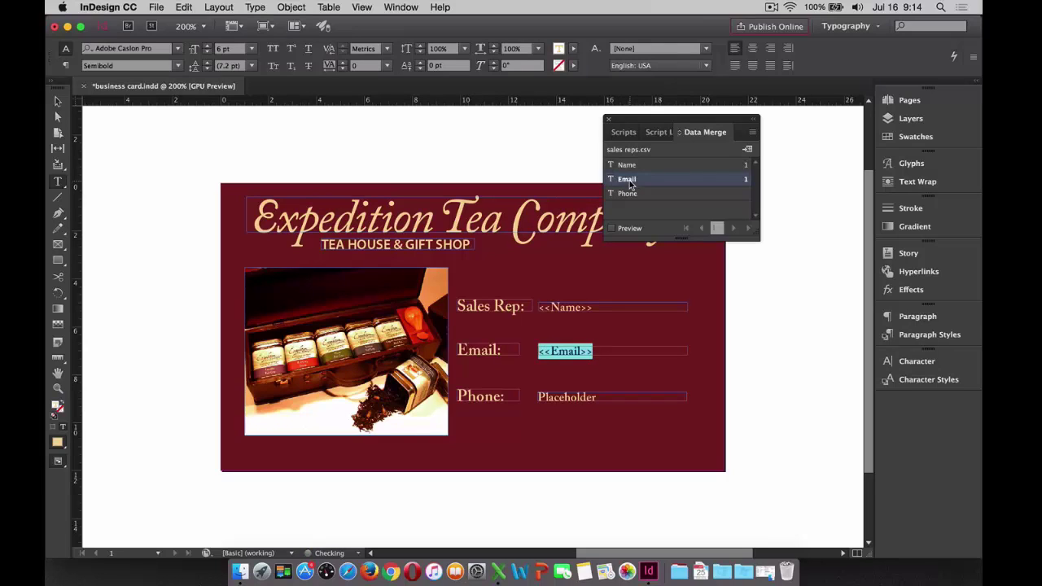
pyautogui.doubleClick(562, 397)
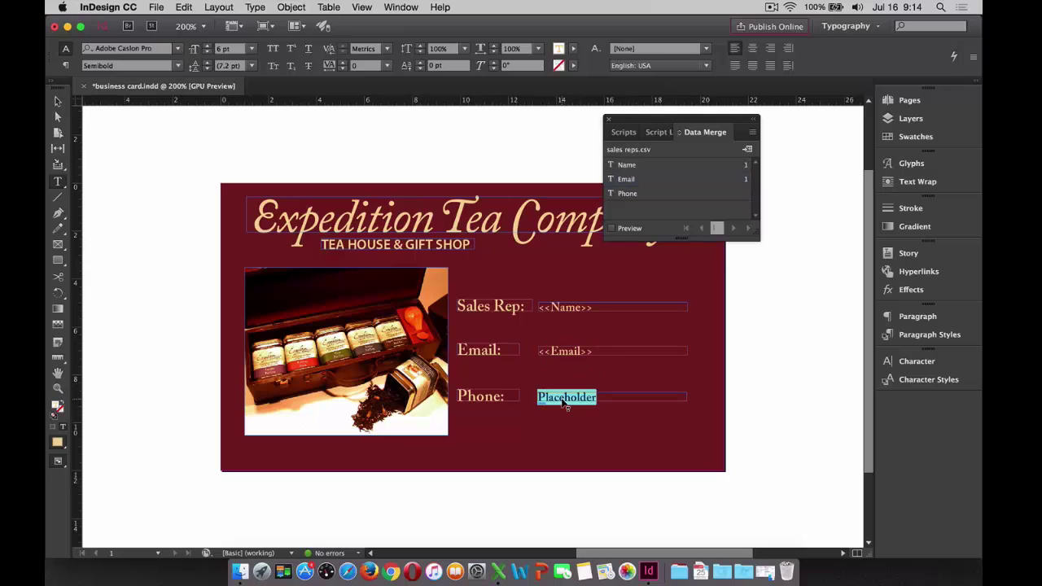
pyautogui.click(630, 196)
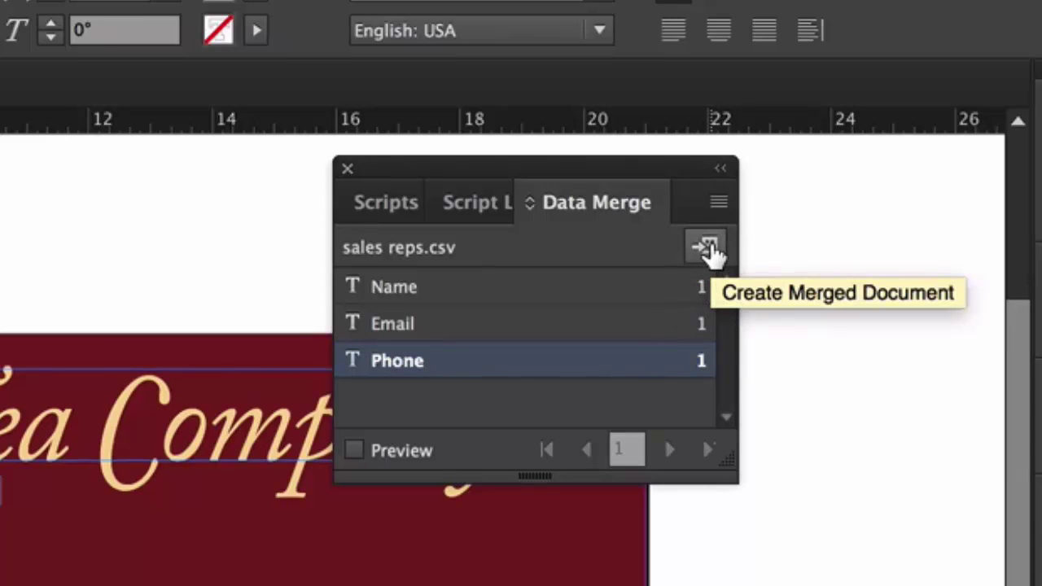
# - Create the merged document with all records, a single record per page, and dismiss the overset-text notice
pyautogui.click(706, 248)
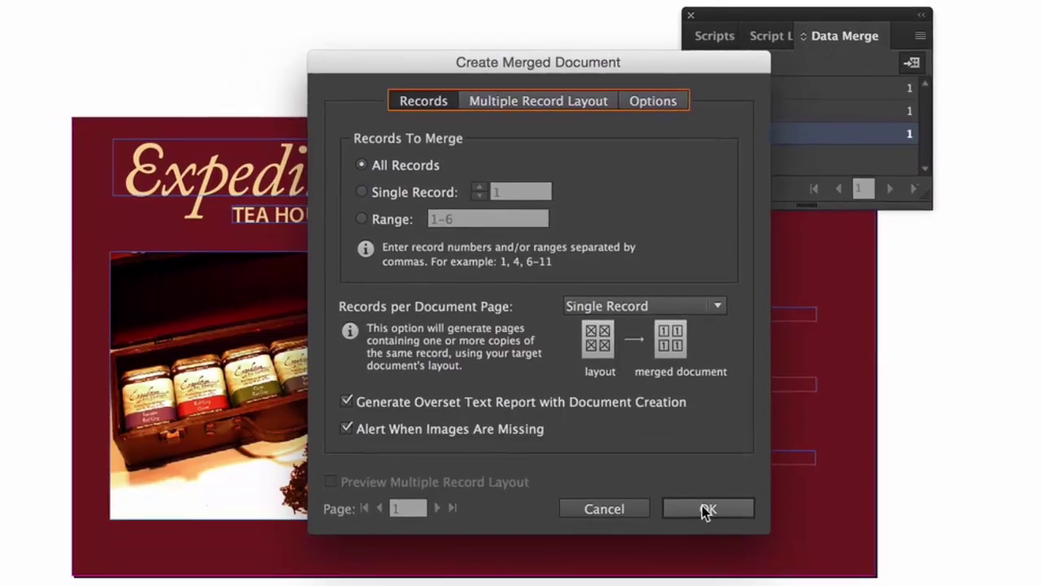
pyautogui.click(688, 541)
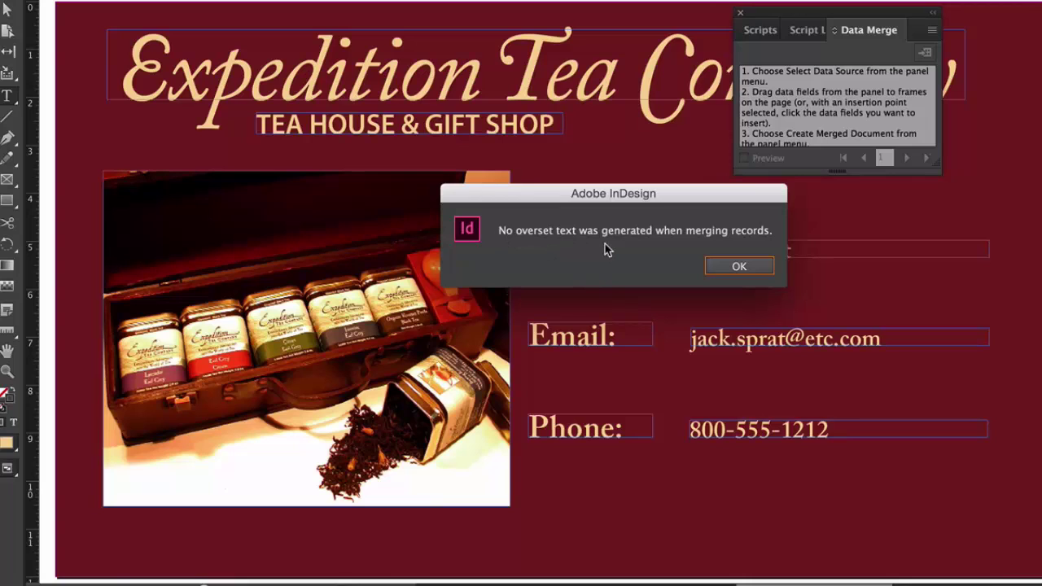
pyautogui.click(737, 268)
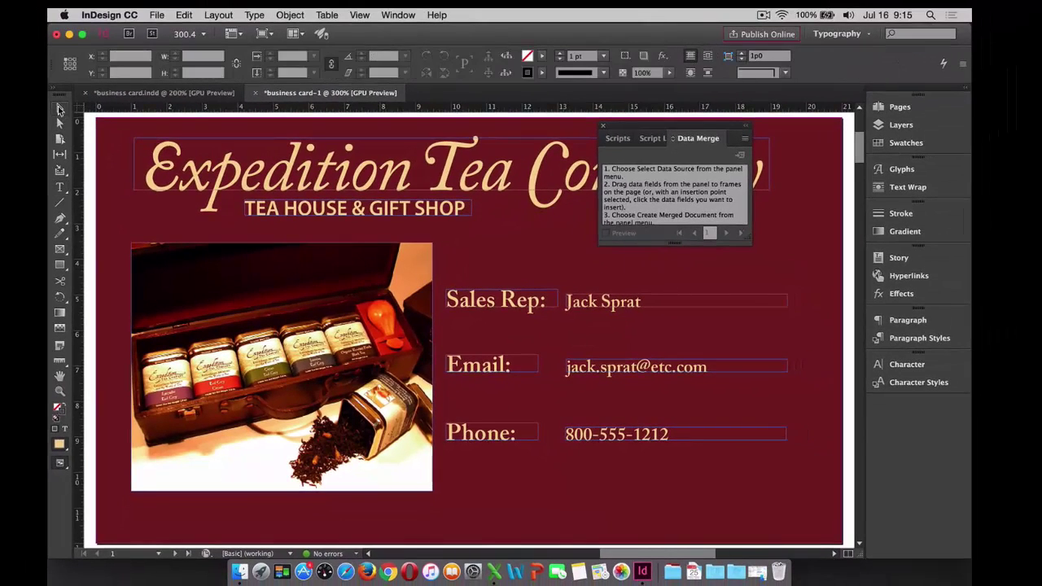
# - Switch to the Selection tool, then collapse the Data Merge panel and move it off the card
pyautogui.click(58, 108)
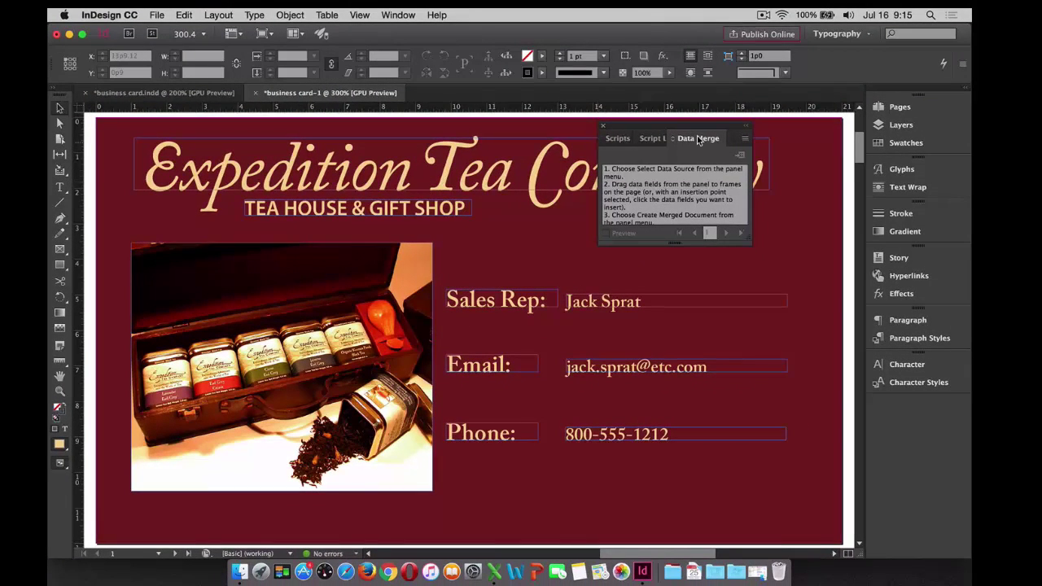
pyautogui.click(745, 126)
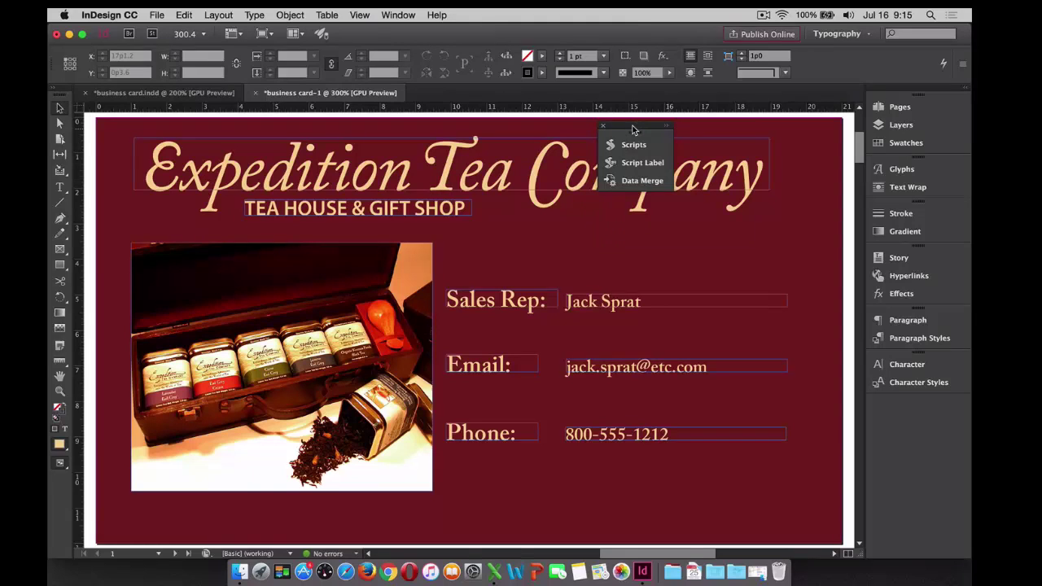
pyautogui.moveTo(639, 128); pyautogui.dragTo(798, 99)
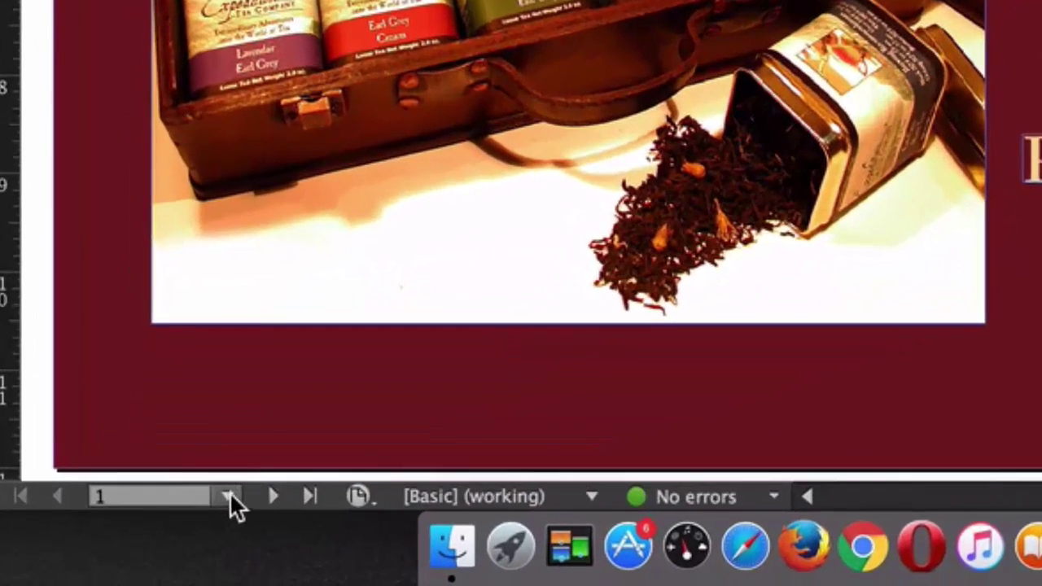
# - Visit pages 2 through 6 of the merged document to check each rep's card
pyautogui.click(158, 553)
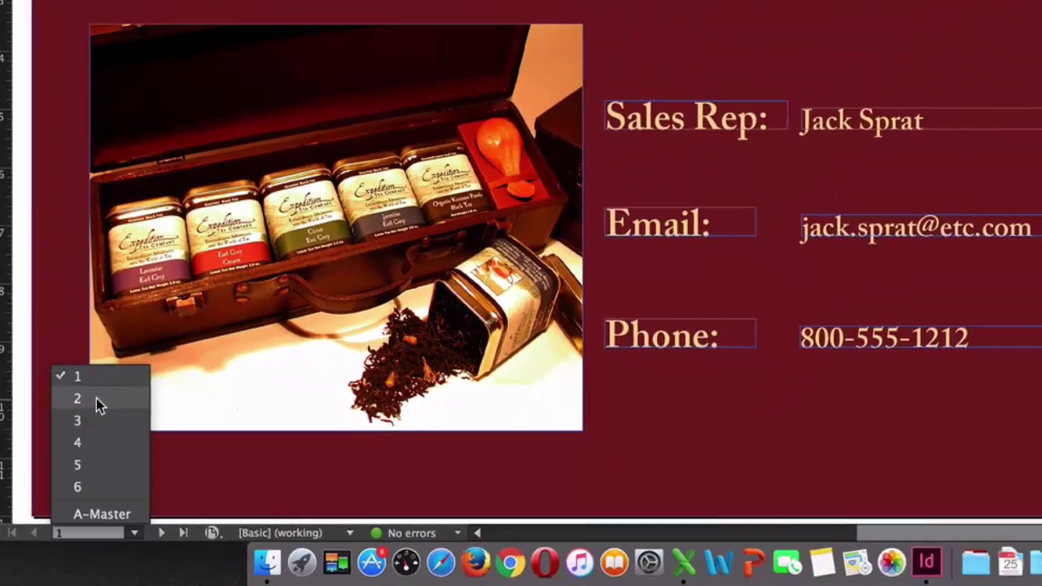
pyautogui.click(96, 398)
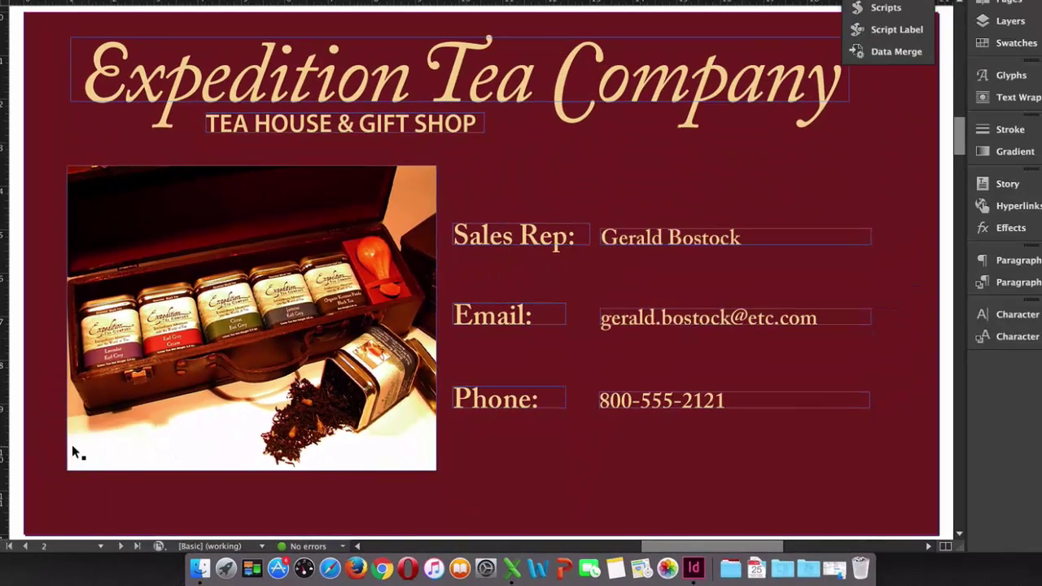
pyautogui.click(104, 546)
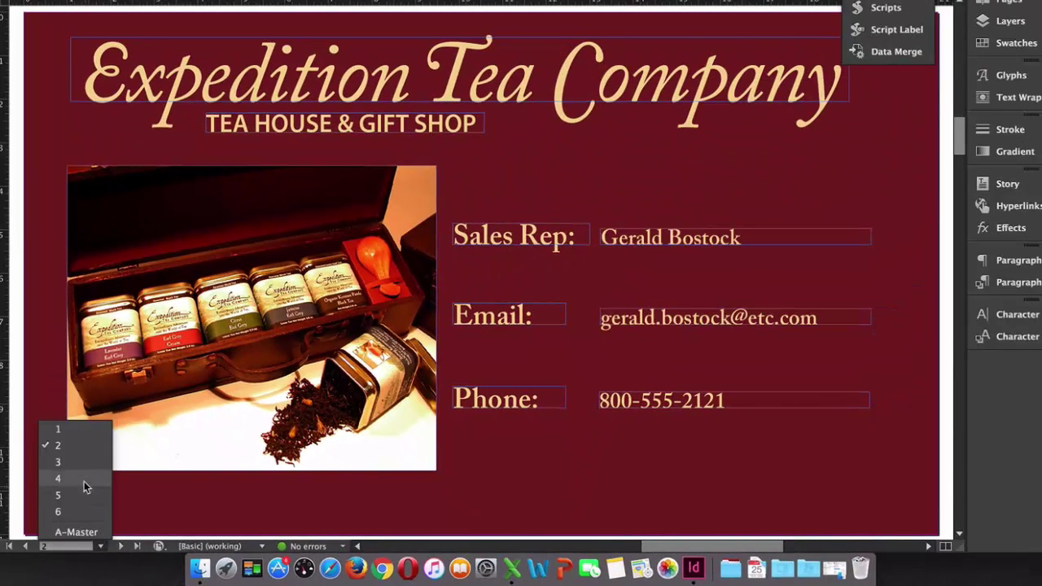
pyautogui.hotkey('shift', 'pagedown')
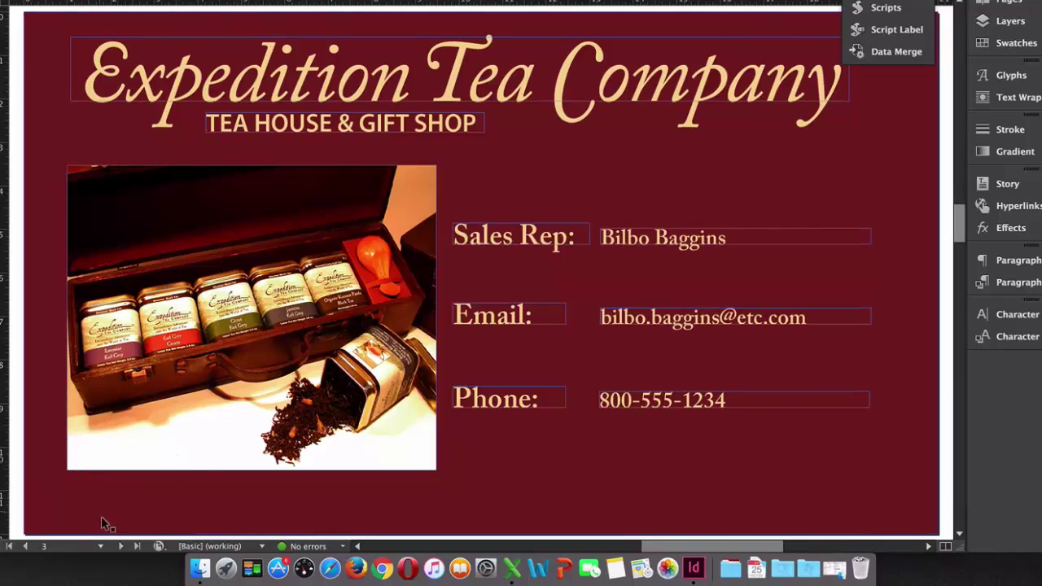
pyautogui.click(100, 546)
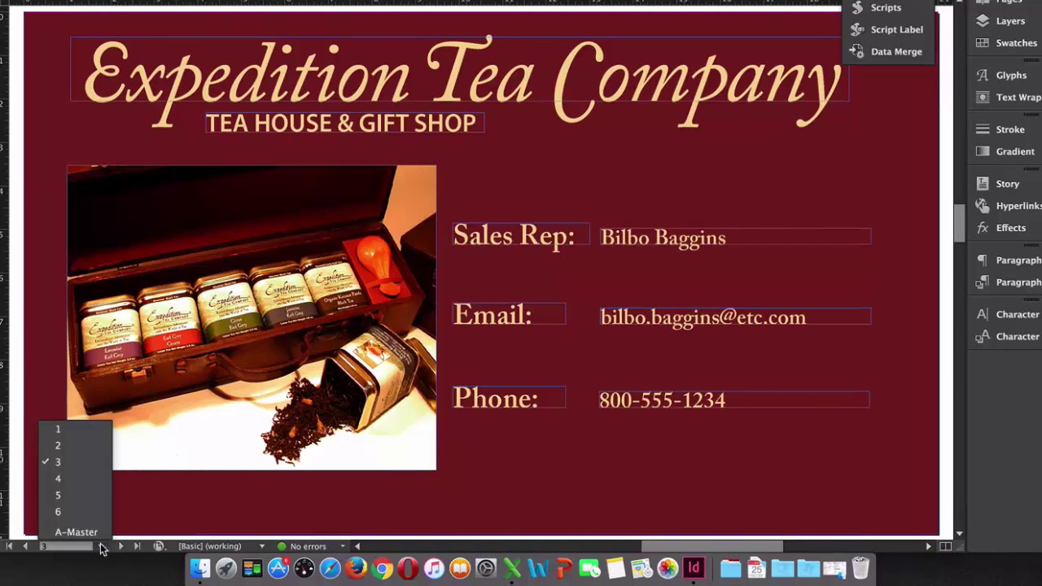
pyautogui.click(85, 478)
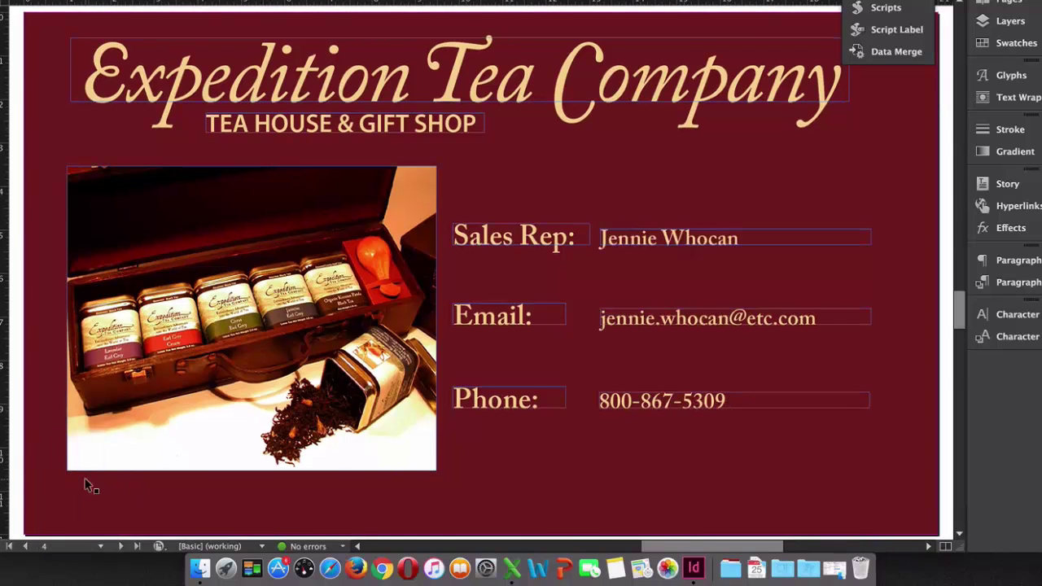
pyautogui.click(100, 546)
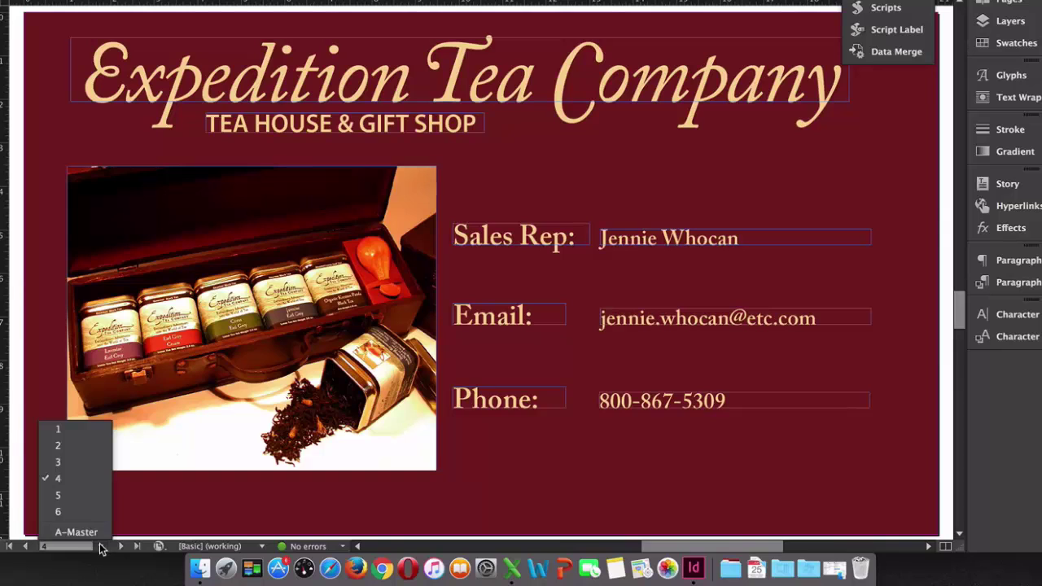
pyautogui.click(84, 493)
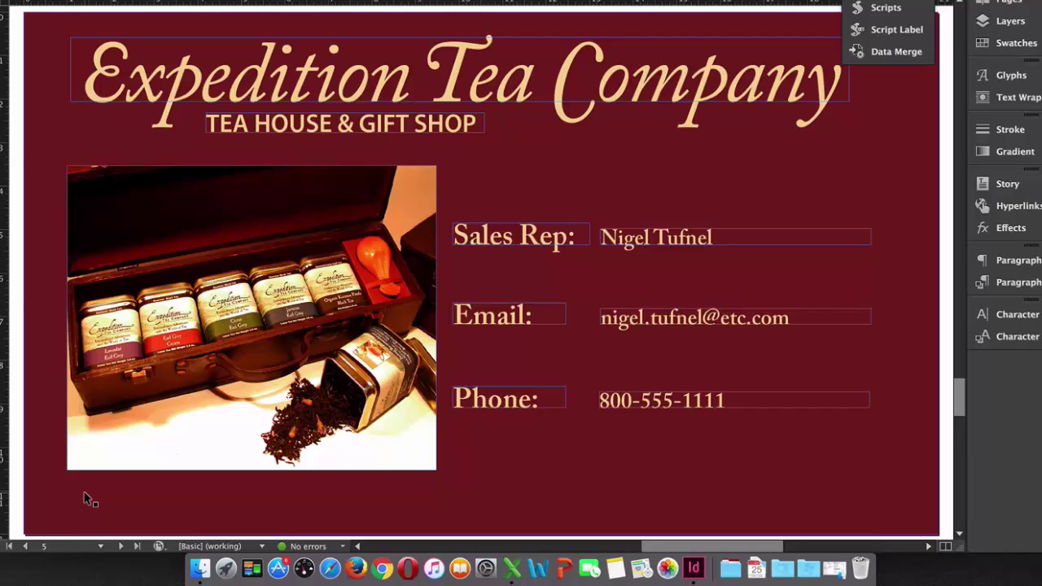
pyautogui.click(100, 547)
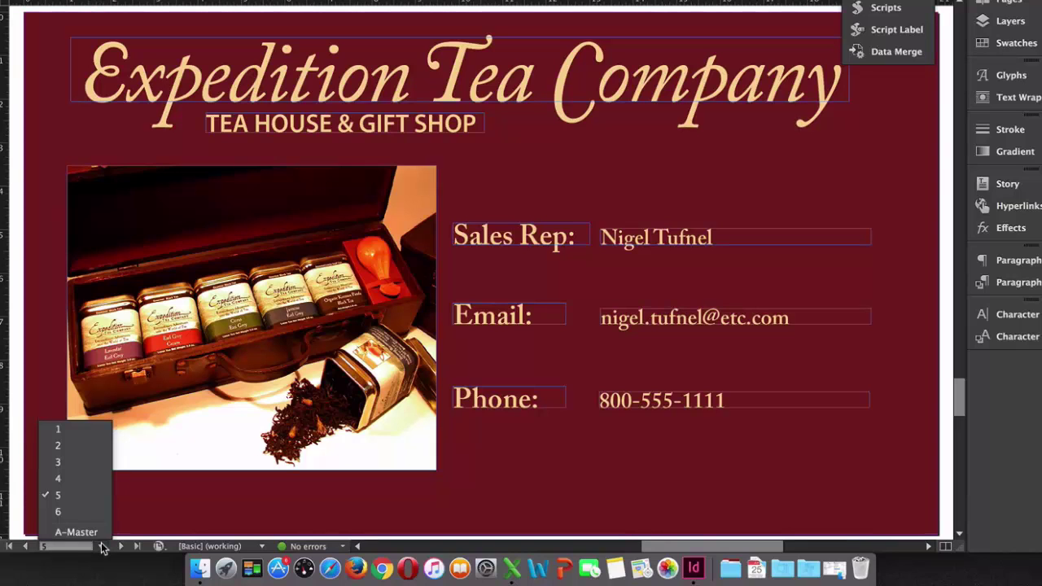
pyautogui.click(89, 513)
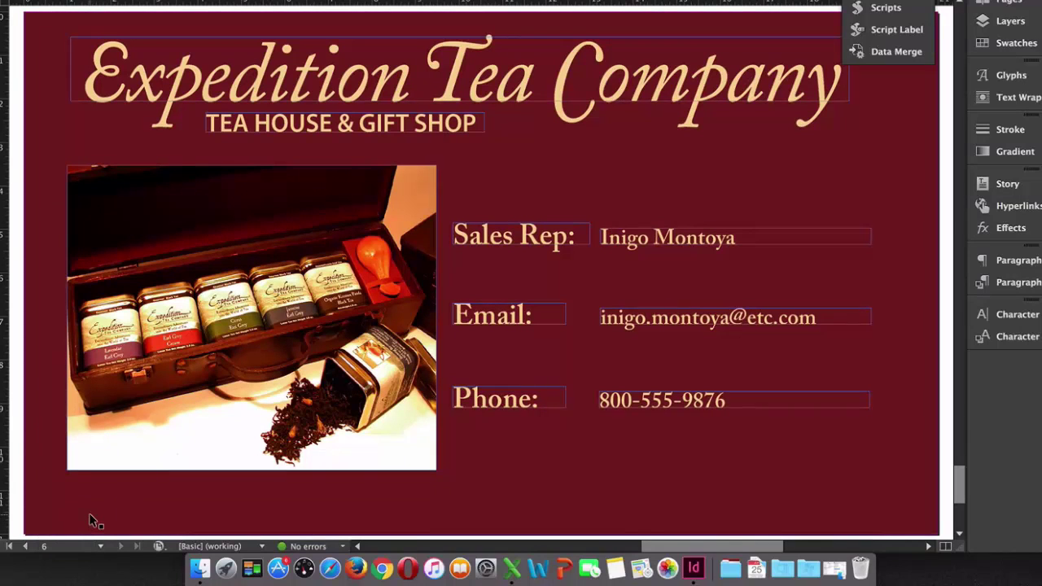